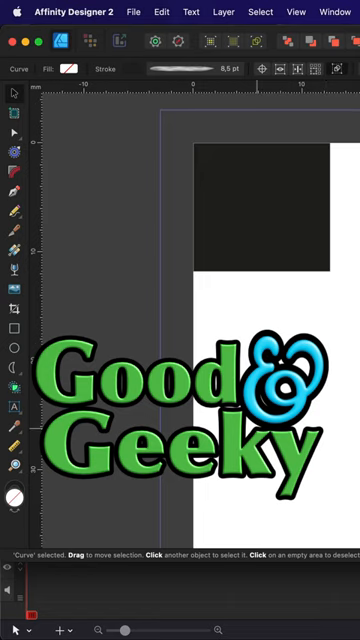
Open the Affinity Designer 2 application menu in the macOS menu bar
left_click(78, 12)
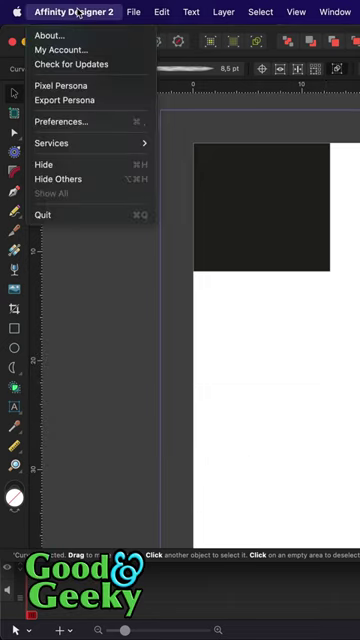
In Preferences > User Interface, nudge the Background Grey Level slider down, then raise it higher
left_click(87, 128)
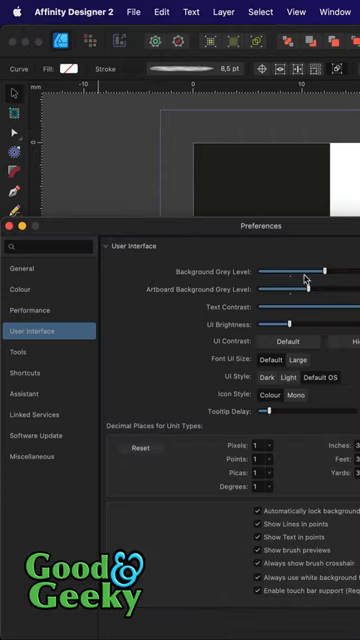
left_click_drag(304, 275, 287, 272)
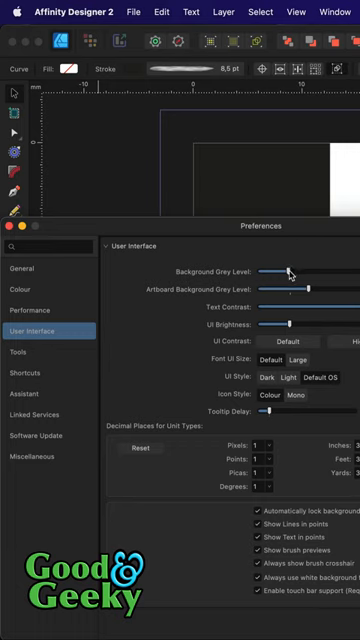
left_click_drag(290, 274, 345, 273)
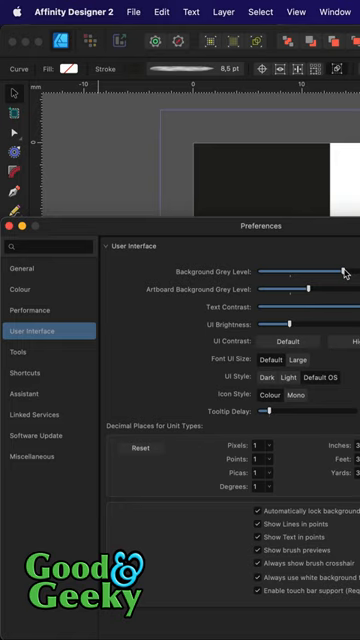
Set UI Style to Light, lower the Background Grey Level, and keep UI Contrast at Default
left_click(294, 381)
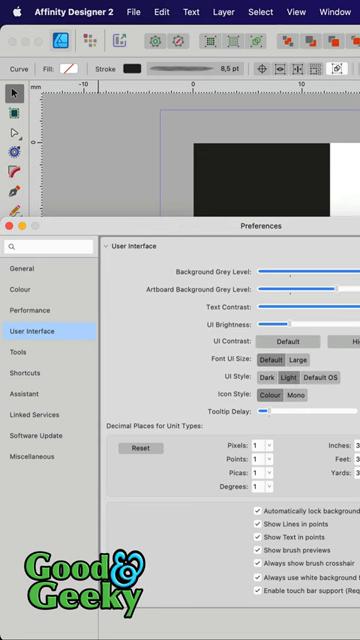
mouse_move(355, 272)
left_mouse_down()
mouse_move(288, 278)
mouse_move(327, 275)
left_mouse_up()
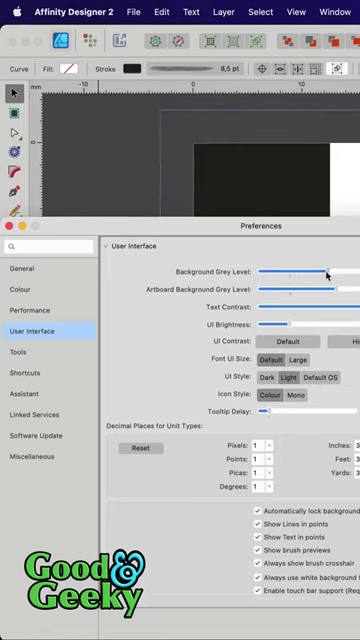
left_click(298, 343)
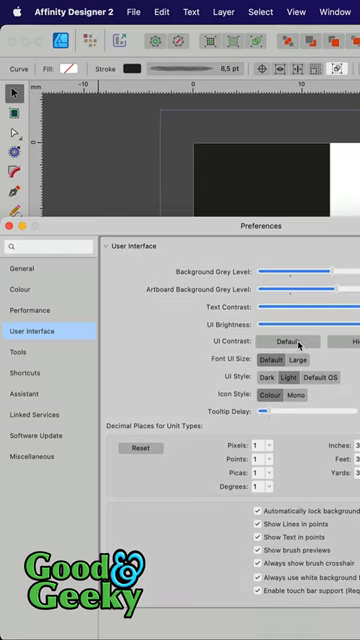